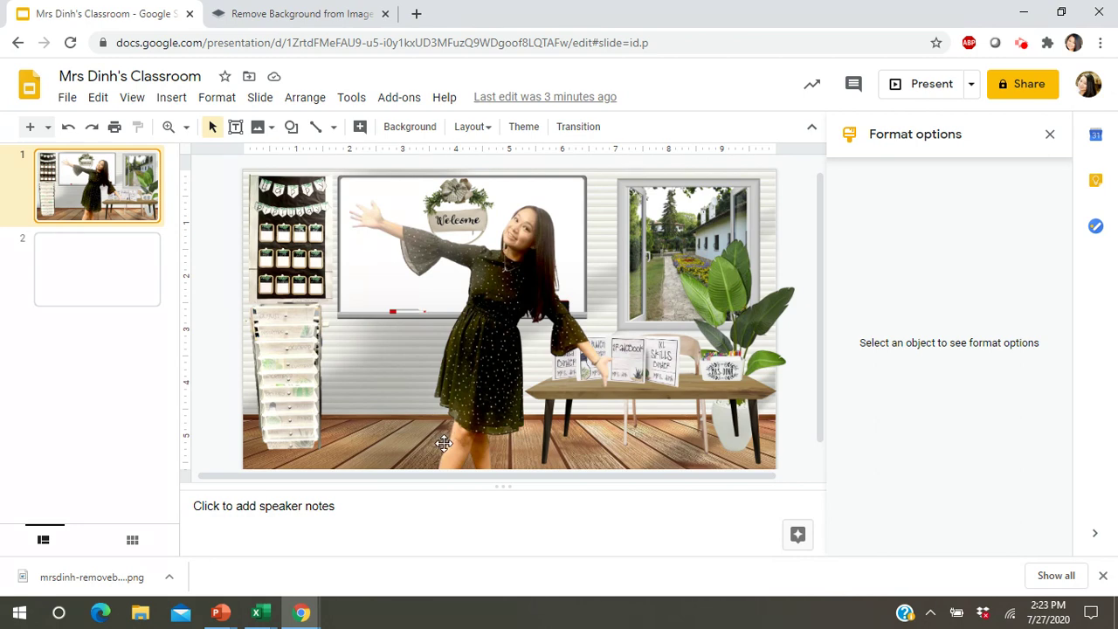
Set slide 2's background to the white shiplap wall with wooden floor, found by a Google image search for "wall floor"
click(121, 281)
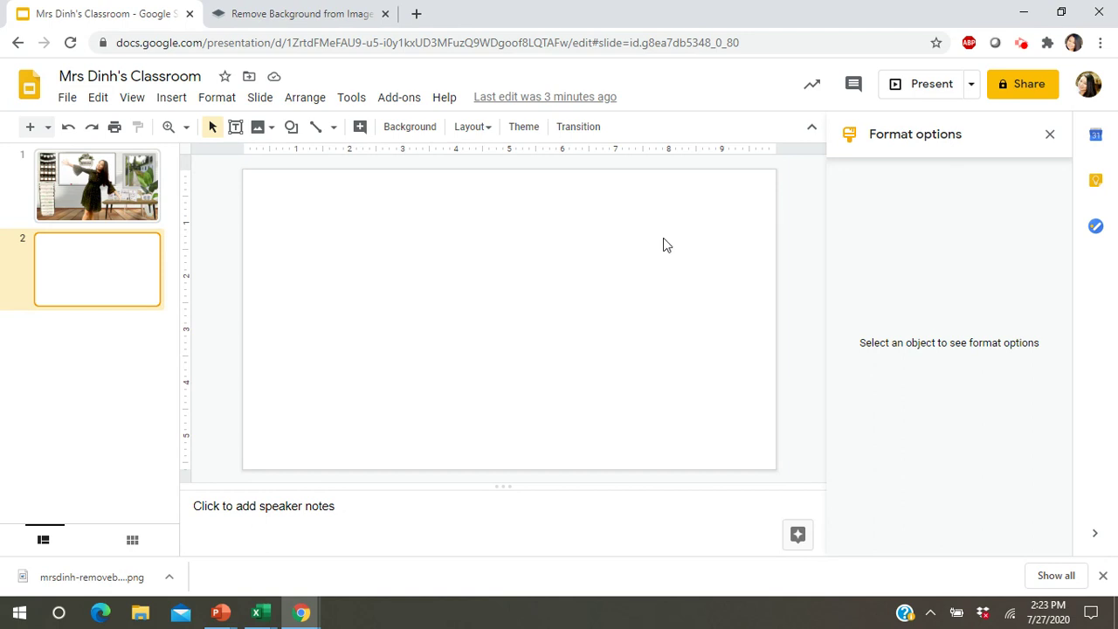
right_click(434, 263)
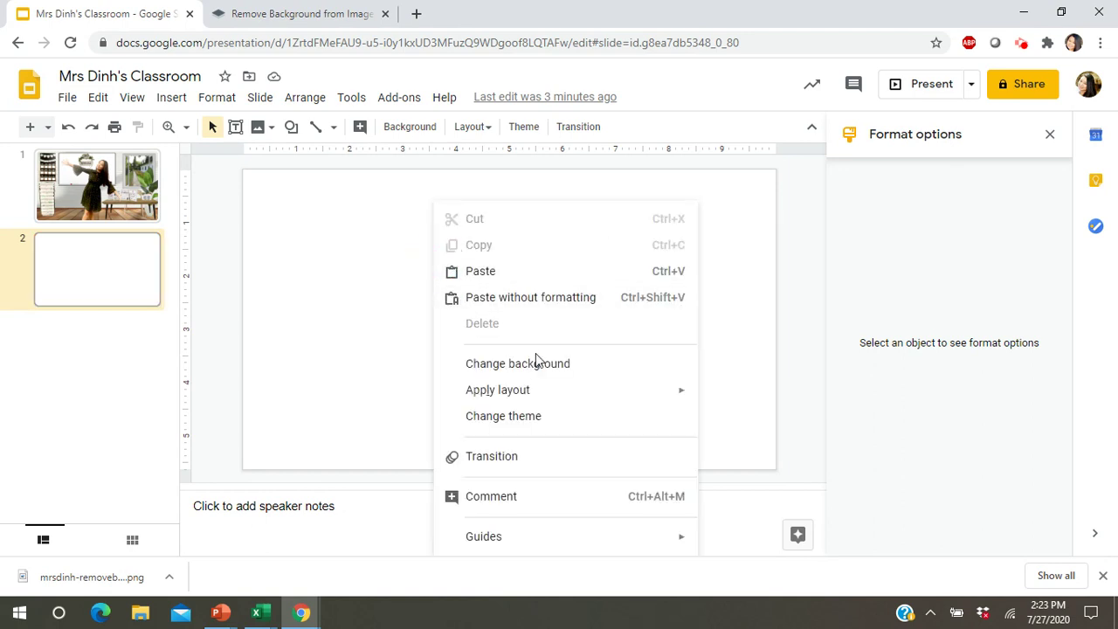
click(551, 370)
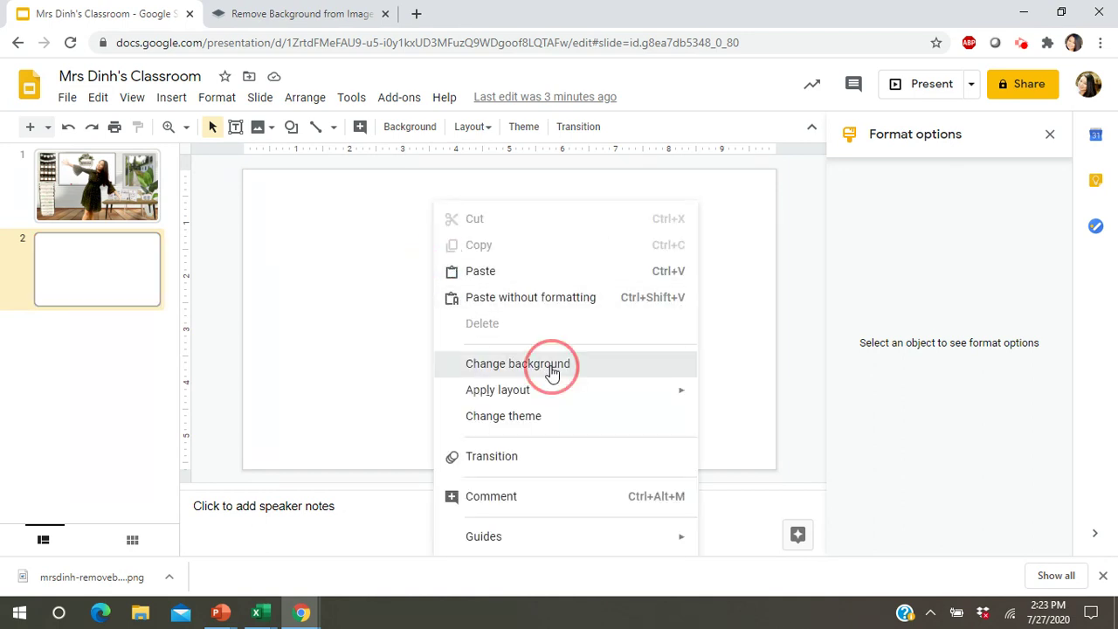
click(646, 319)
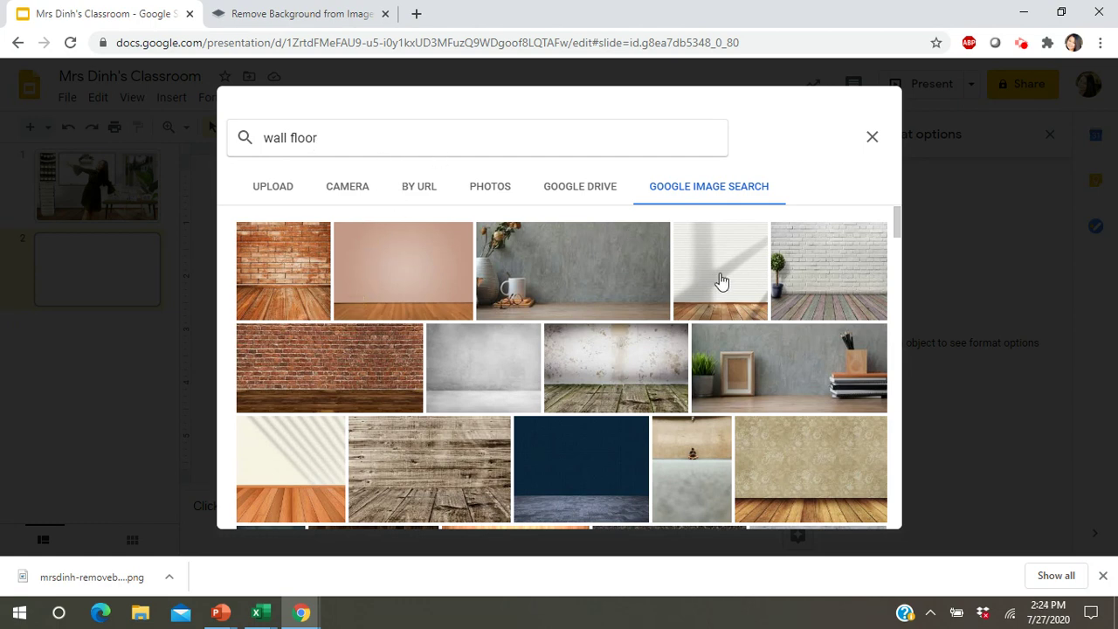
click(722, 281)
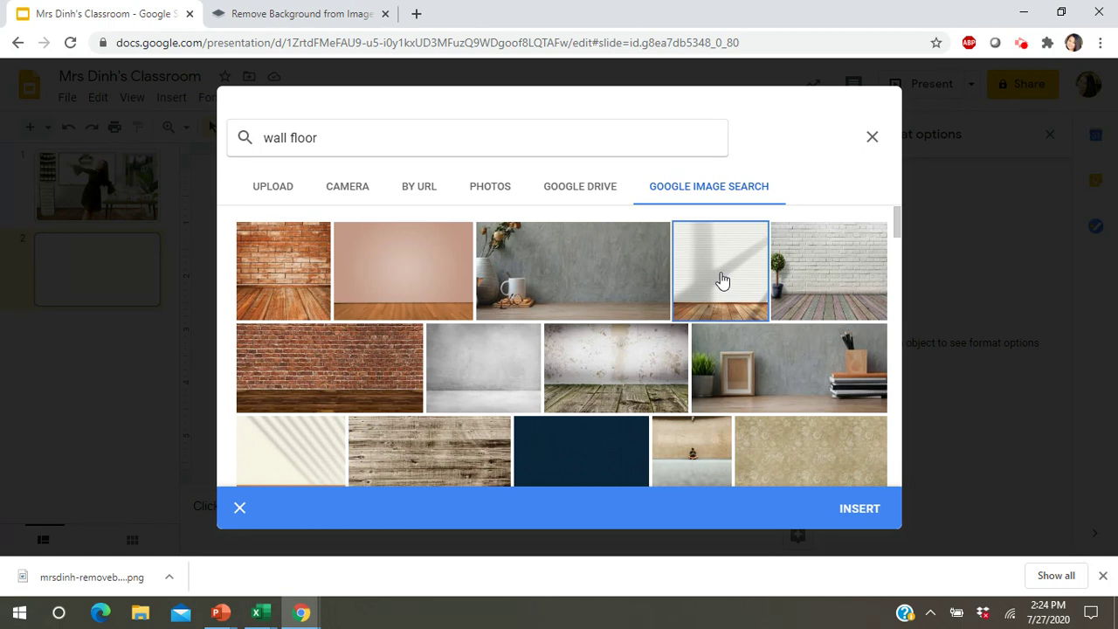
click(859, 511)
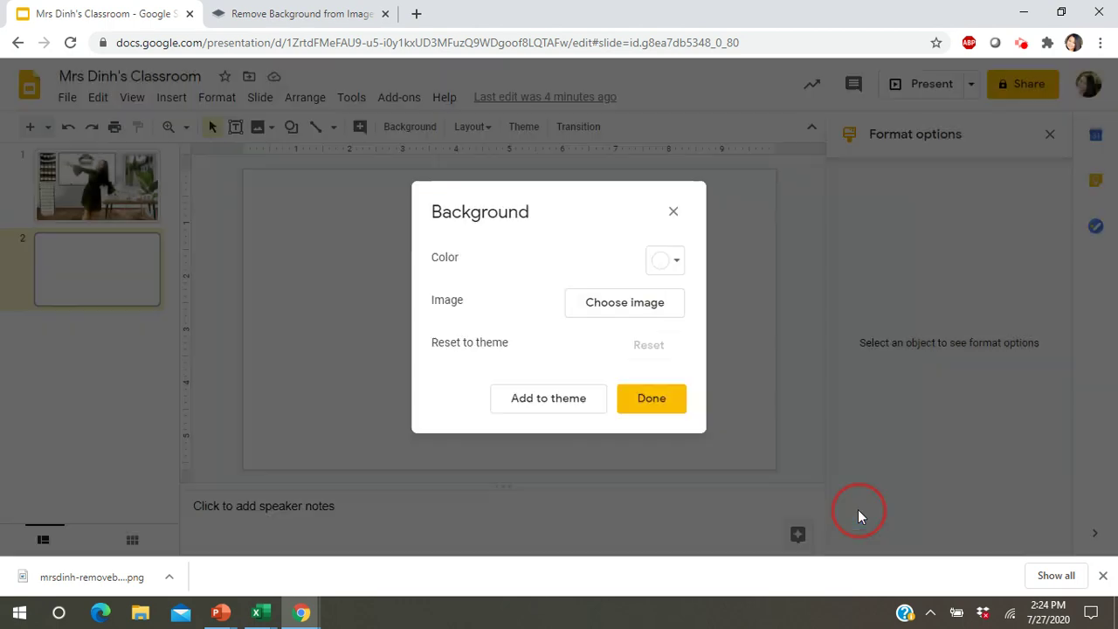
click(670, 406)
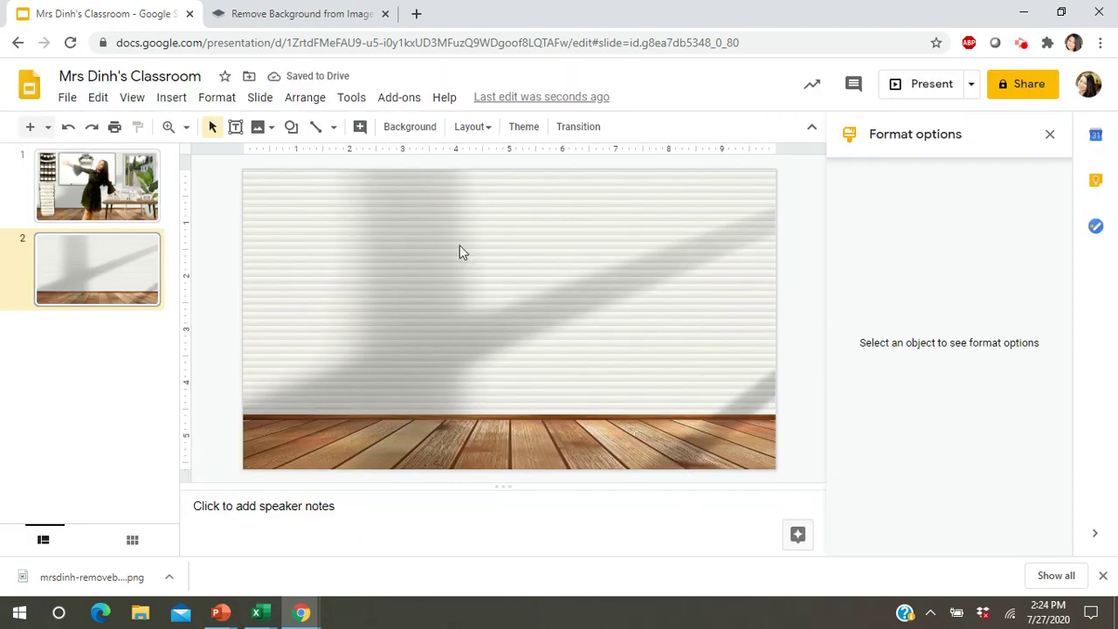
Insert the birthday board image d7436d6085799a9469402cc61b62f88f-removebg-preview from the computer's Downloads folder onto slide 2
click(173, 97)
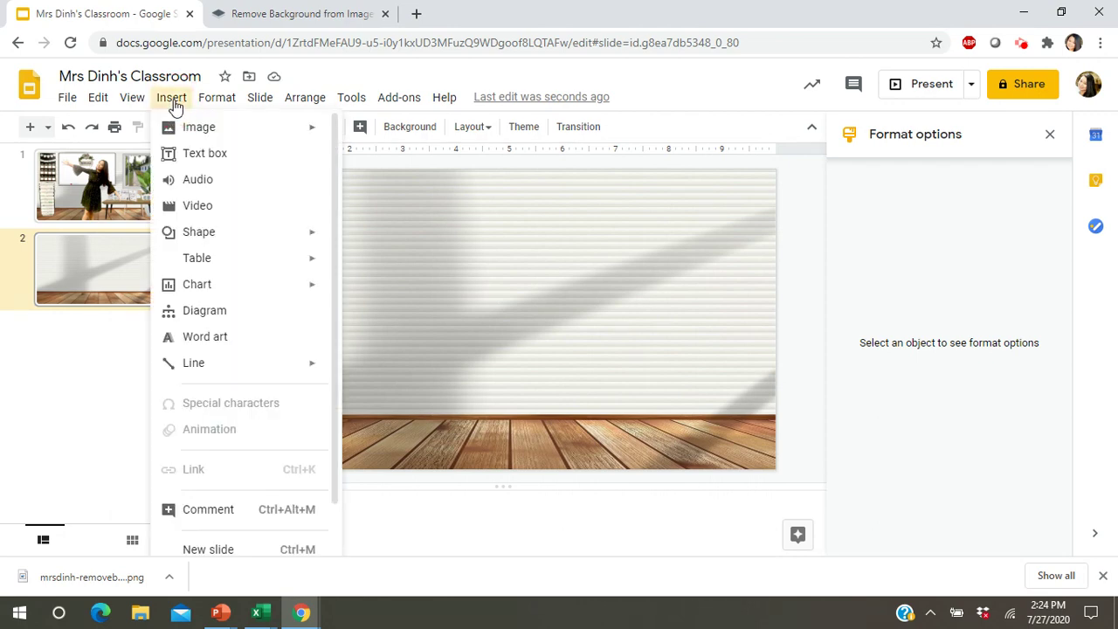
mouse_move(230, 135)
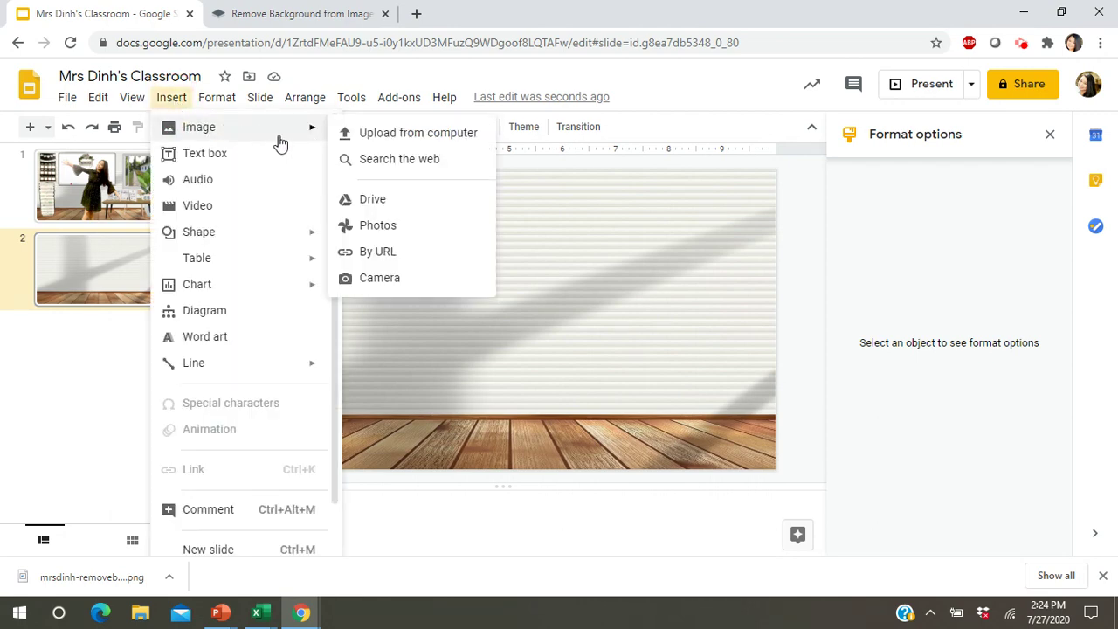
click(372, 134)
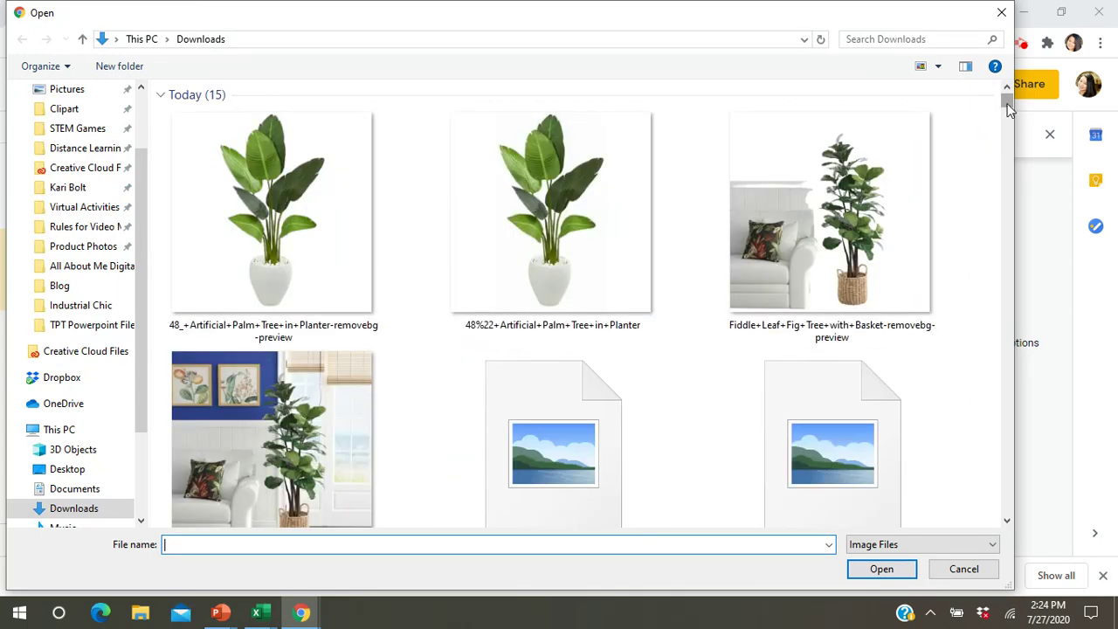
scroll(954, 244, down, 3)
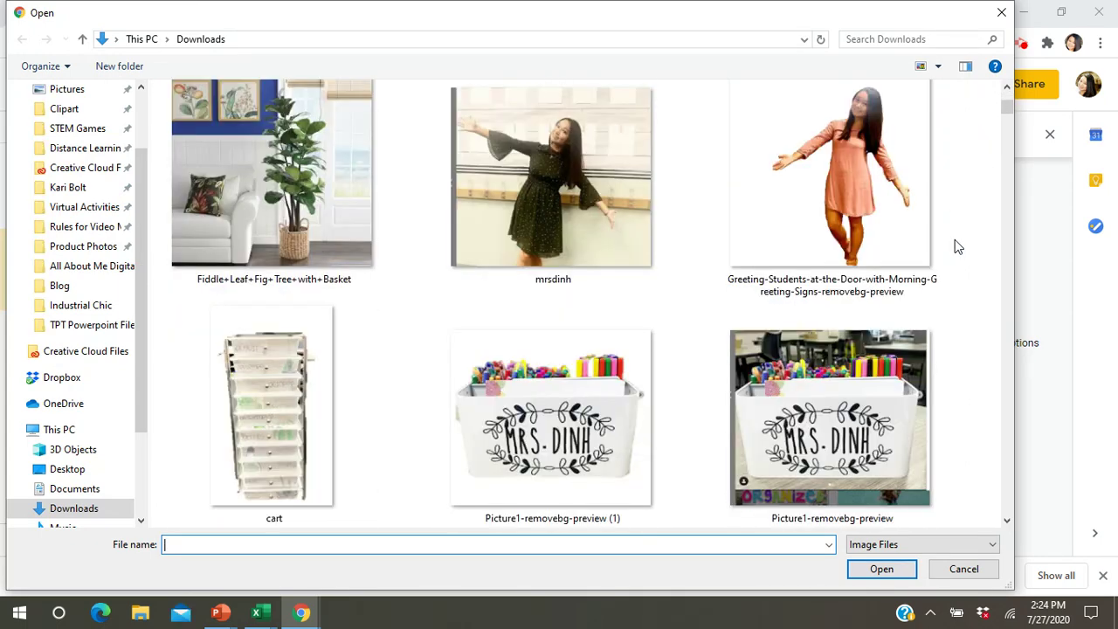
scroll(957, 247, down, 6)
scroll(958, 247, down, 3)
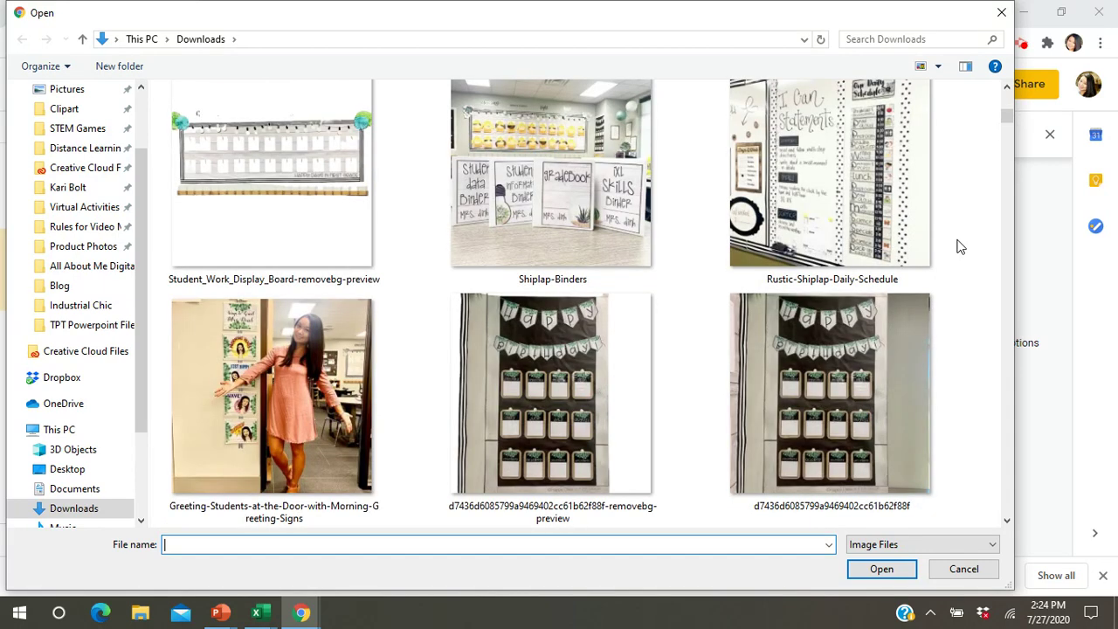
click(629, 389)
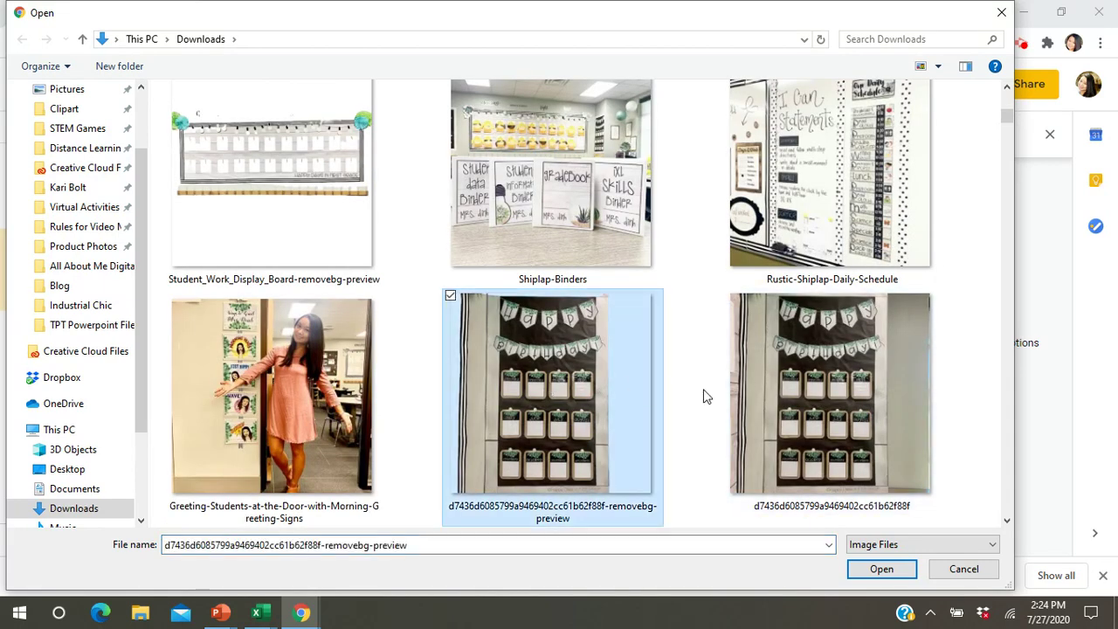
click(909, 578)
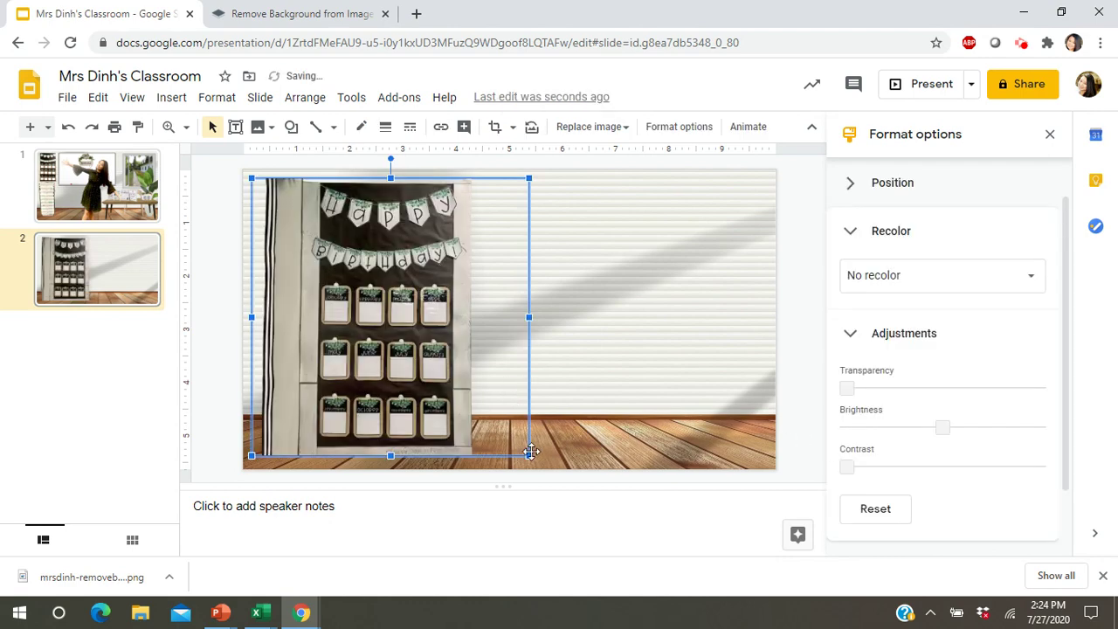
Shrink the birthday board image proportionally to about two thirds of its inserted size
click(526, 454)
click(526, 454)
click(450, 376)
drag(440, 367, 435, 361)
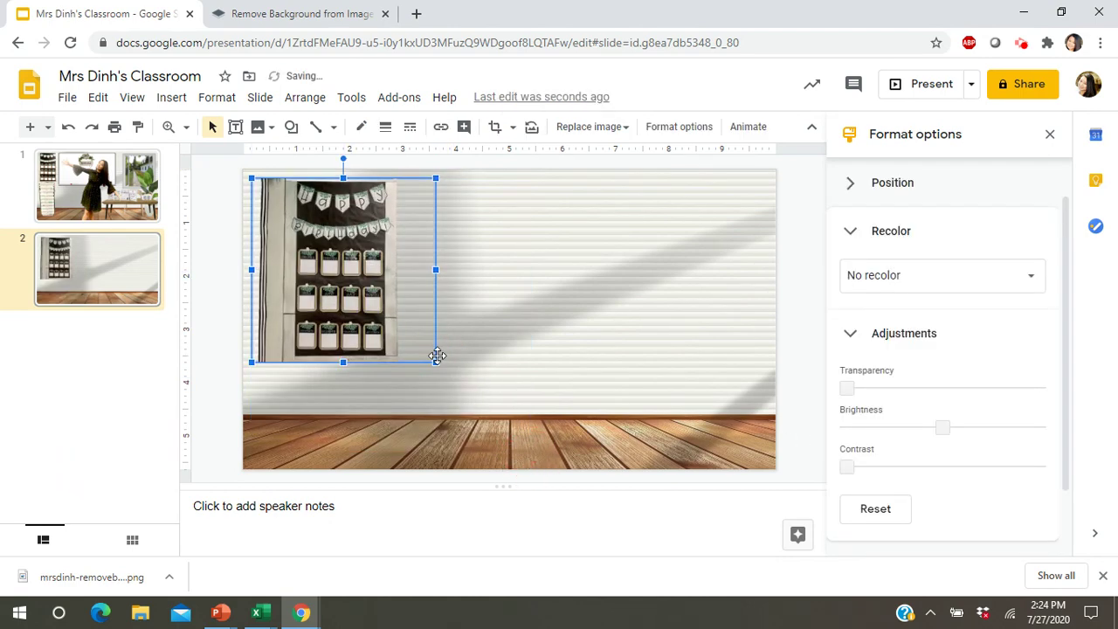
Crop the birthday board image on both sides to remove the striped border and the empty area beside the board
double_click(339, 274)
click(253, 271)
drag(254, 271, 286, 271)
drag(433, 270, 399, 274)
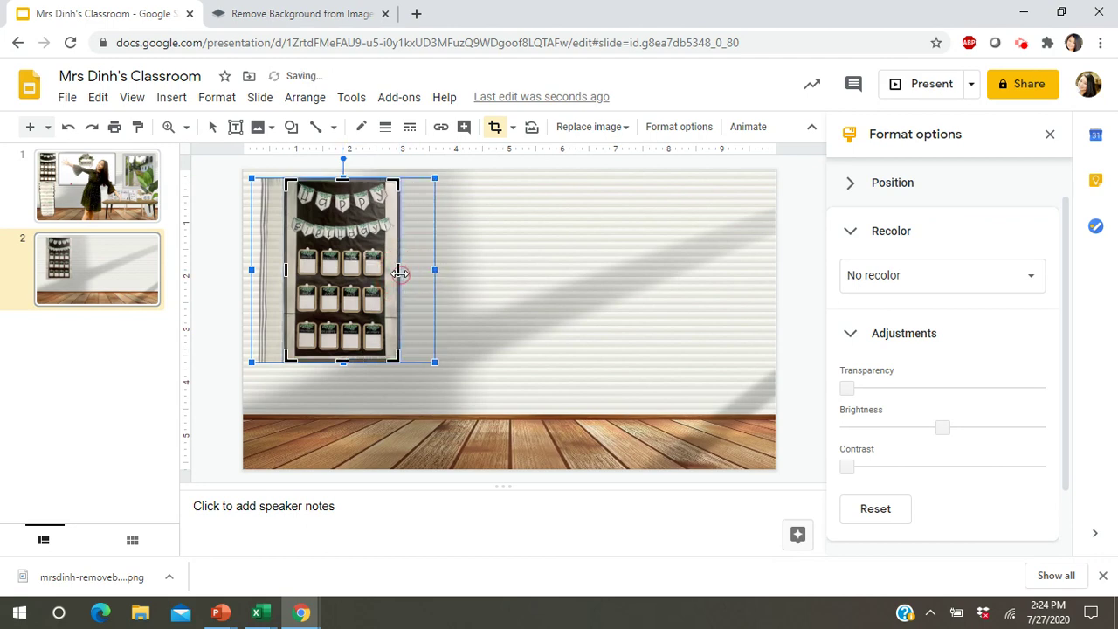
key(Return)
Shrink the cropped birthday board further and place it on the wall in the slide's upper-left corner
drag(399, 362, 380, 330)
drag(344, 287, 305, 272)
click(403, 315)
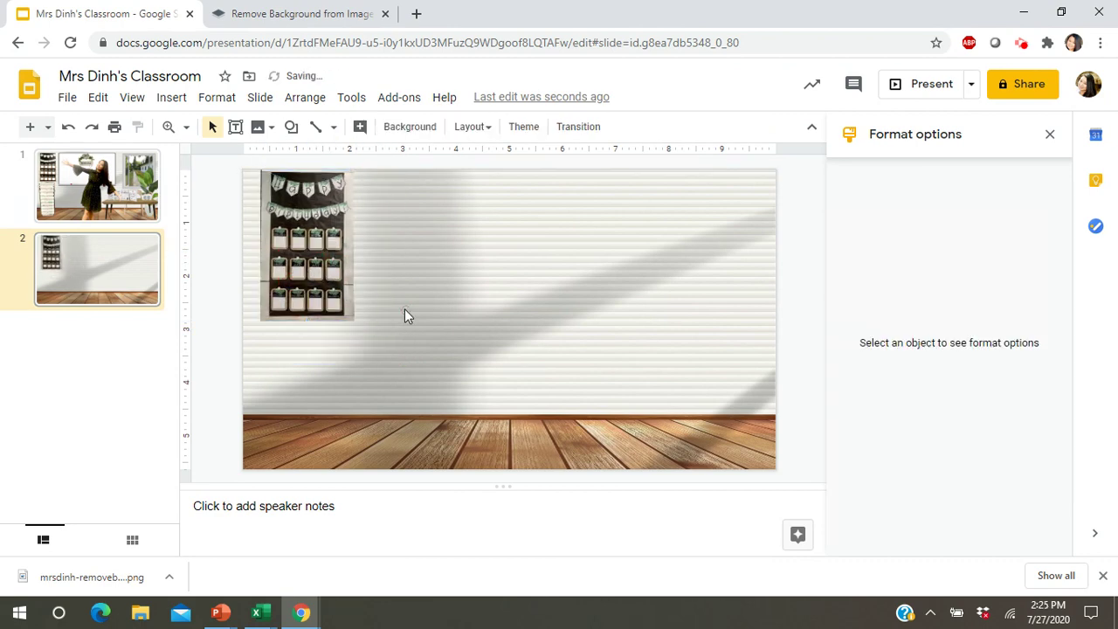
click(317, 273)
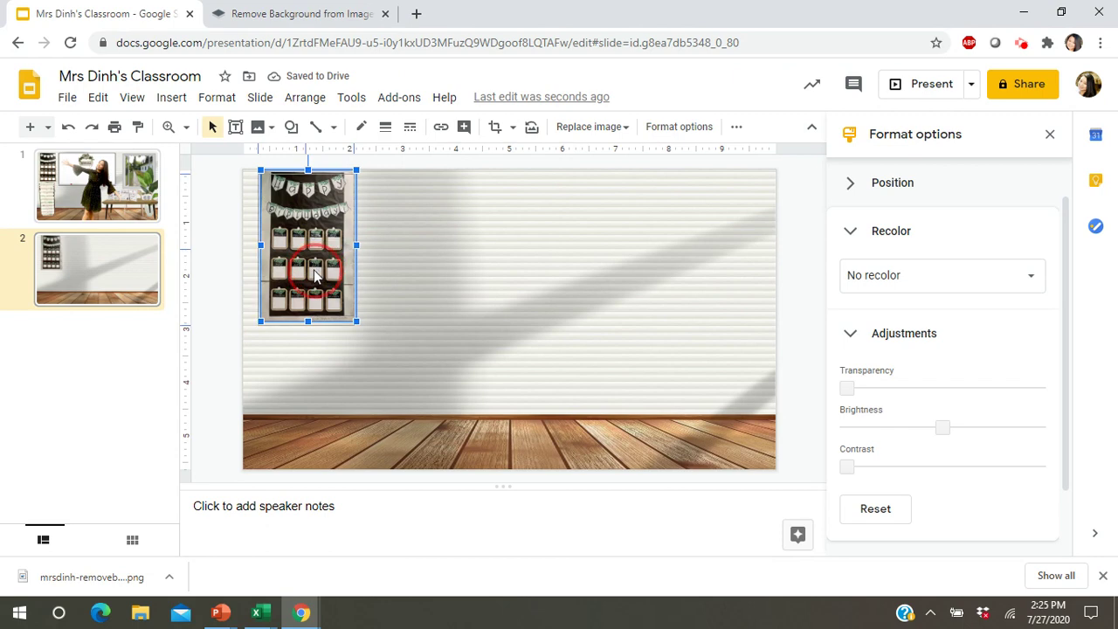
click(429, 260)
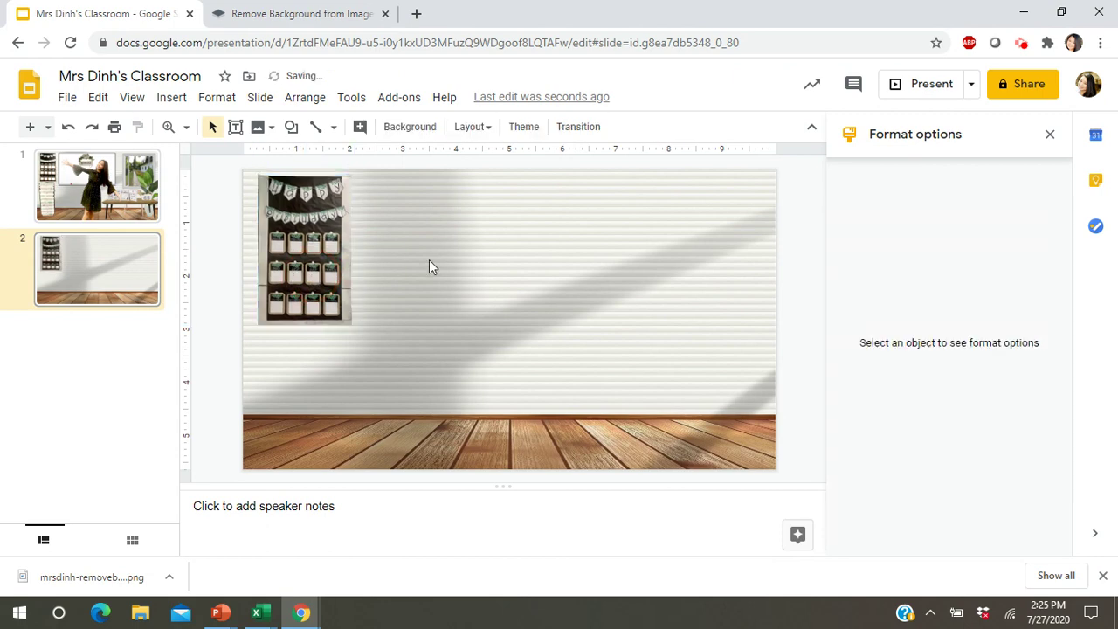
click(173, 98)
click(175, 99)
click(171, 99)
mouse_move(199, 128)
click(400, 140)
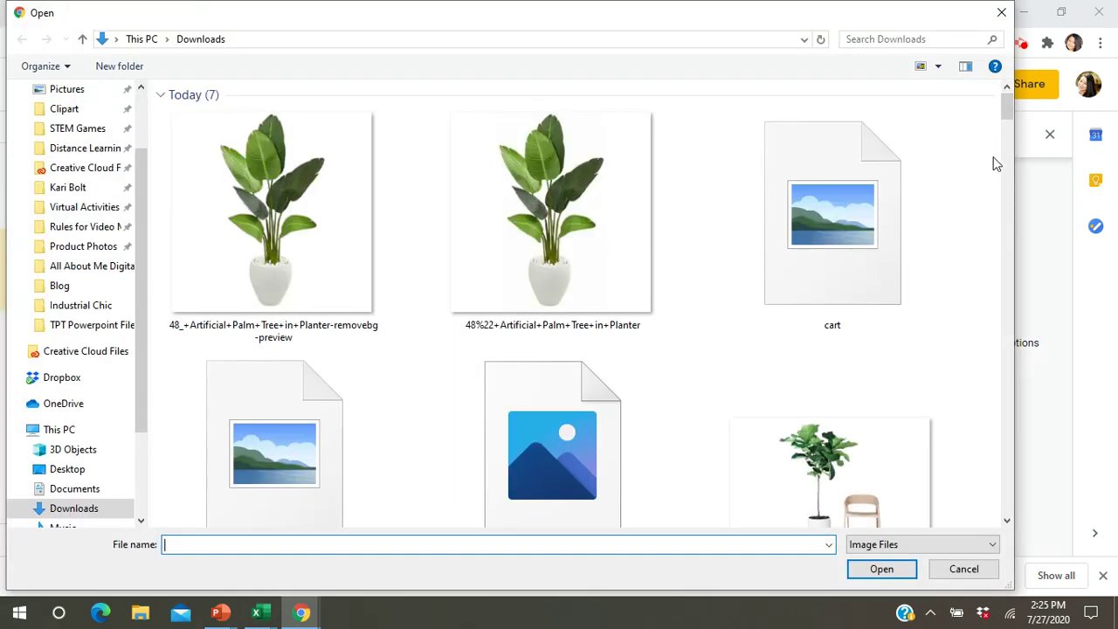
drag(1011, 103, 1011, 108)
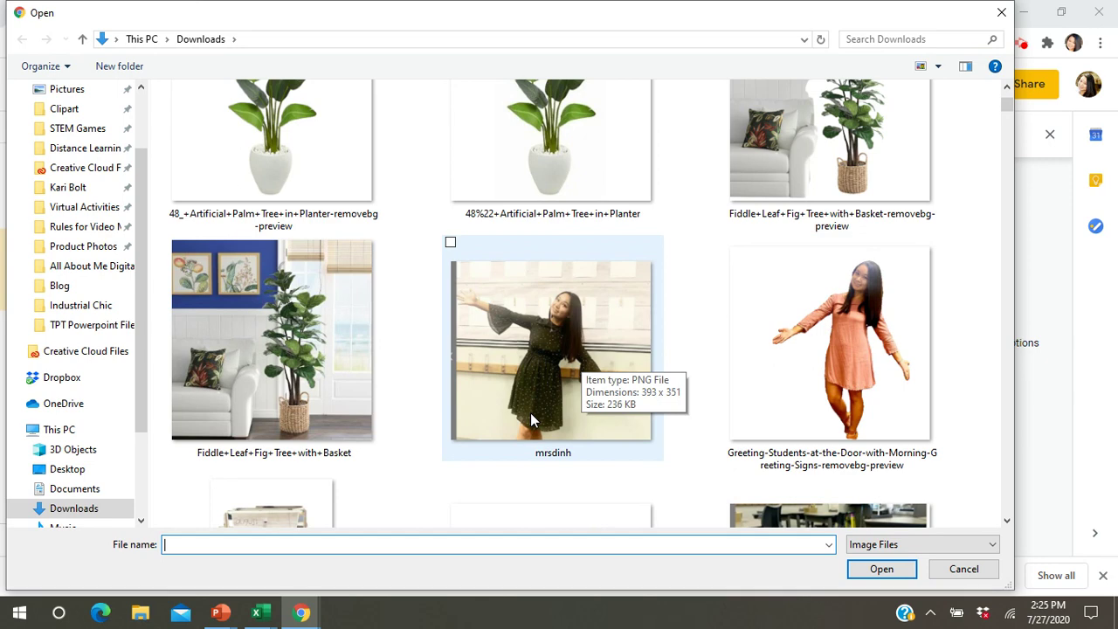
click(964, 568)
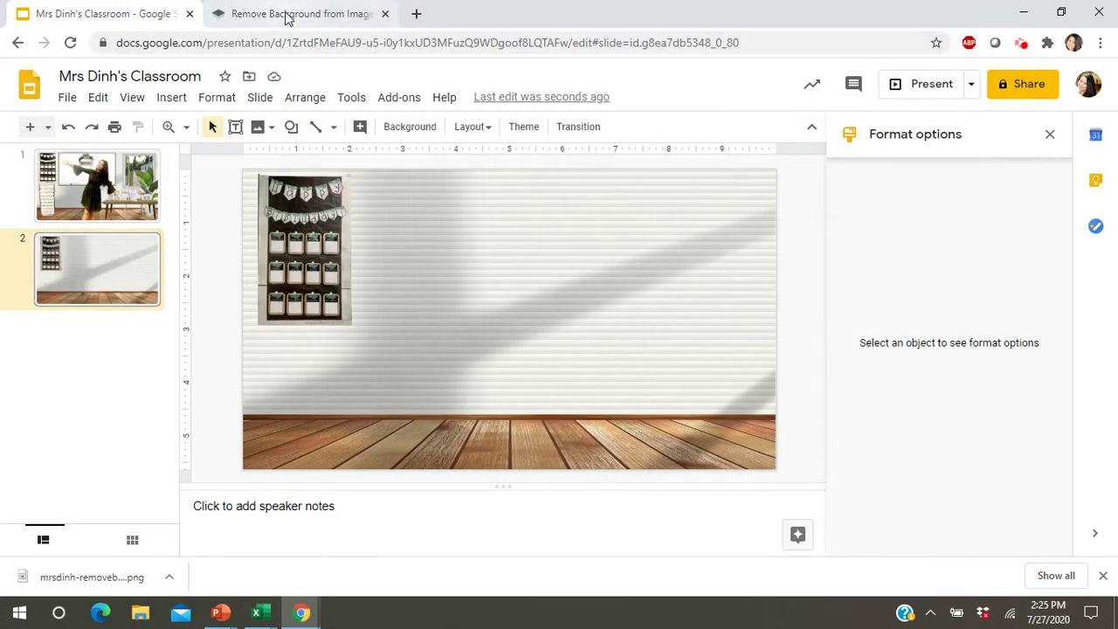
Switch to remove.bg, remove the background from the teacher's photo in the dark dress, and download the preview image
click(286, 14)
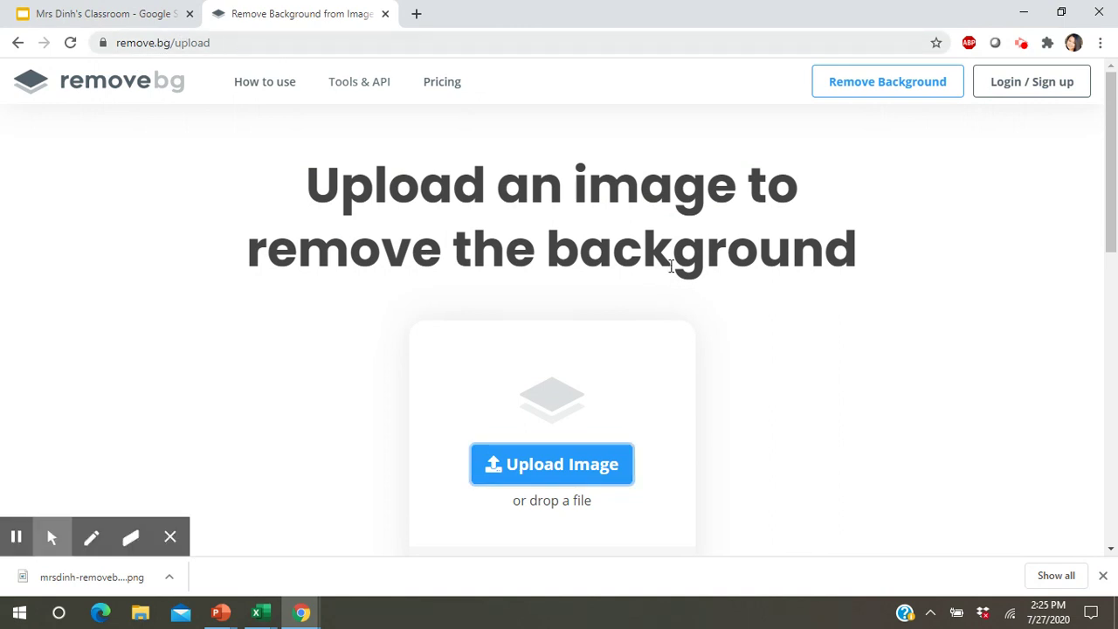
click(609, 472)
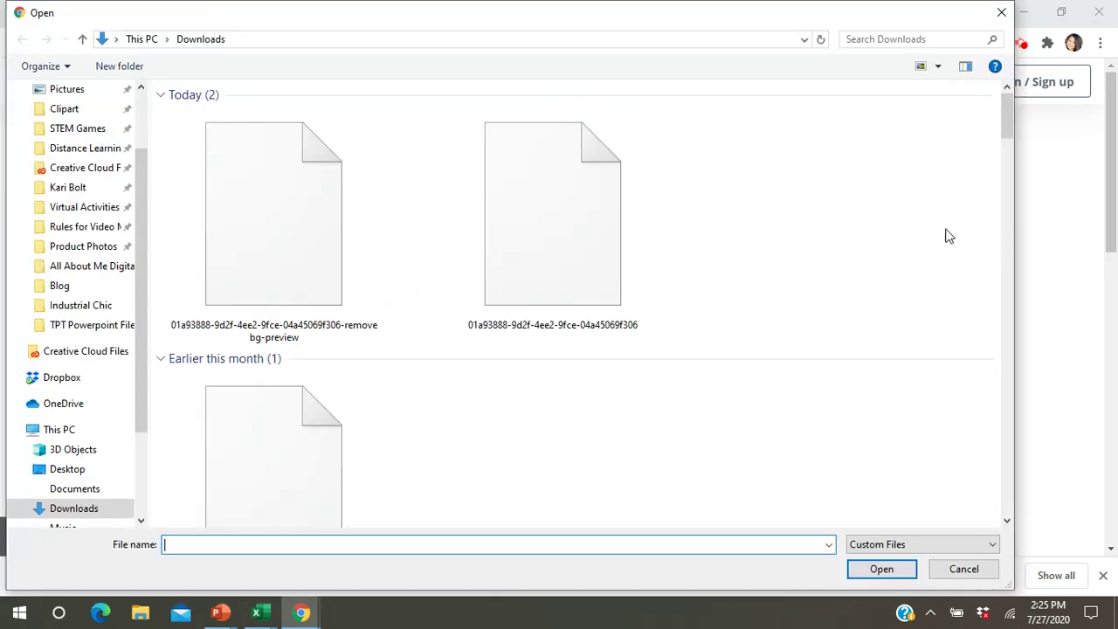
scroll(976, 237, down, 5)
scroll(977, 251, up, 3)
click(541, 216)
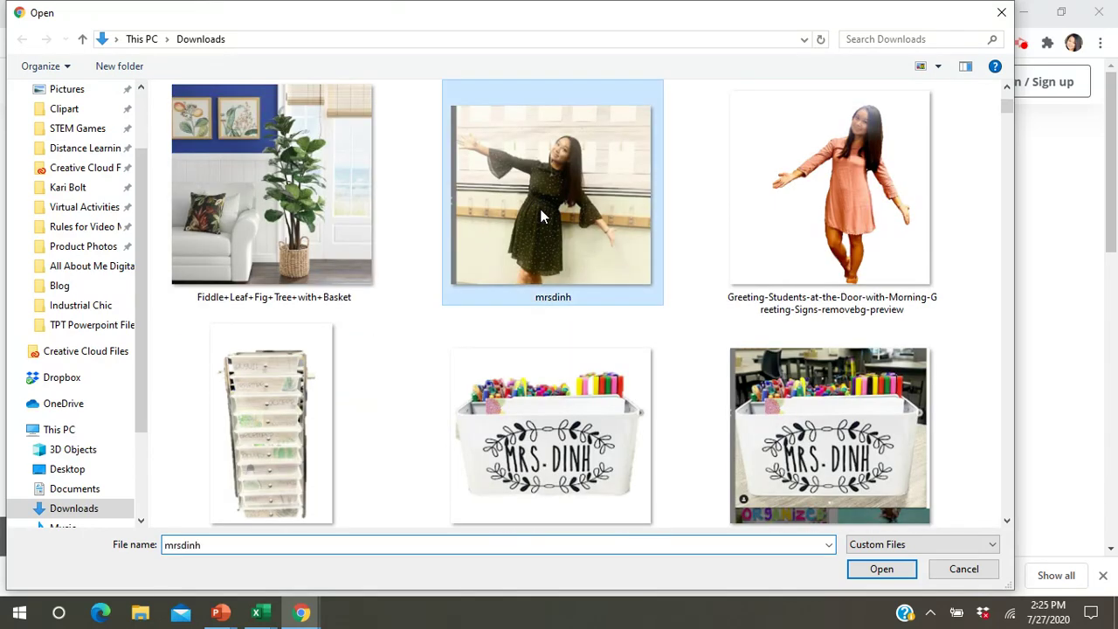
double_click(542, 215)
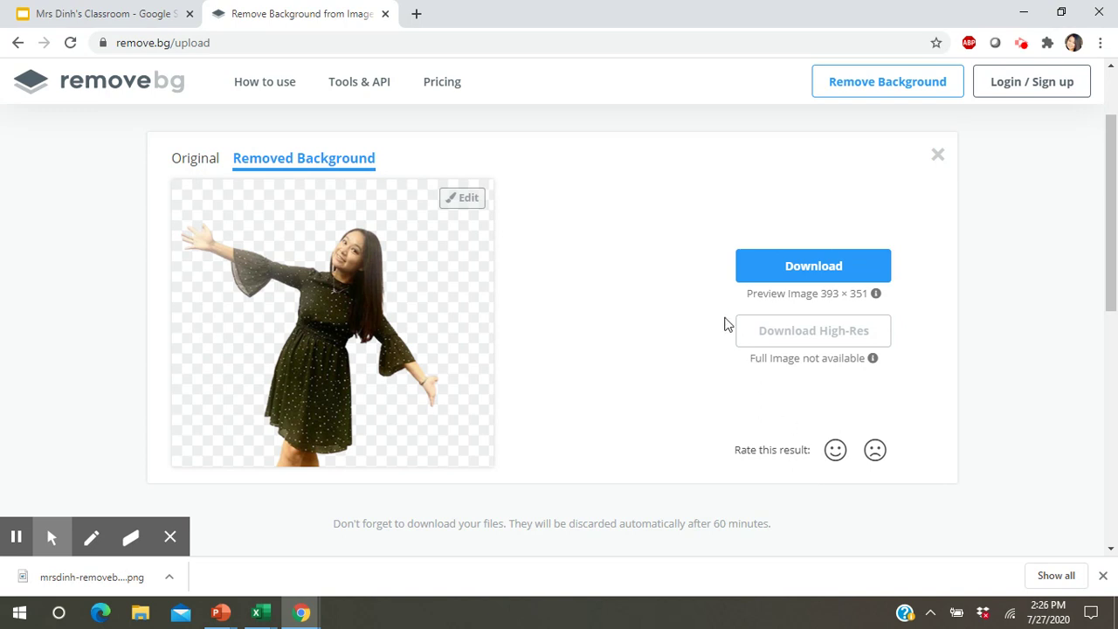
click(813, 274)
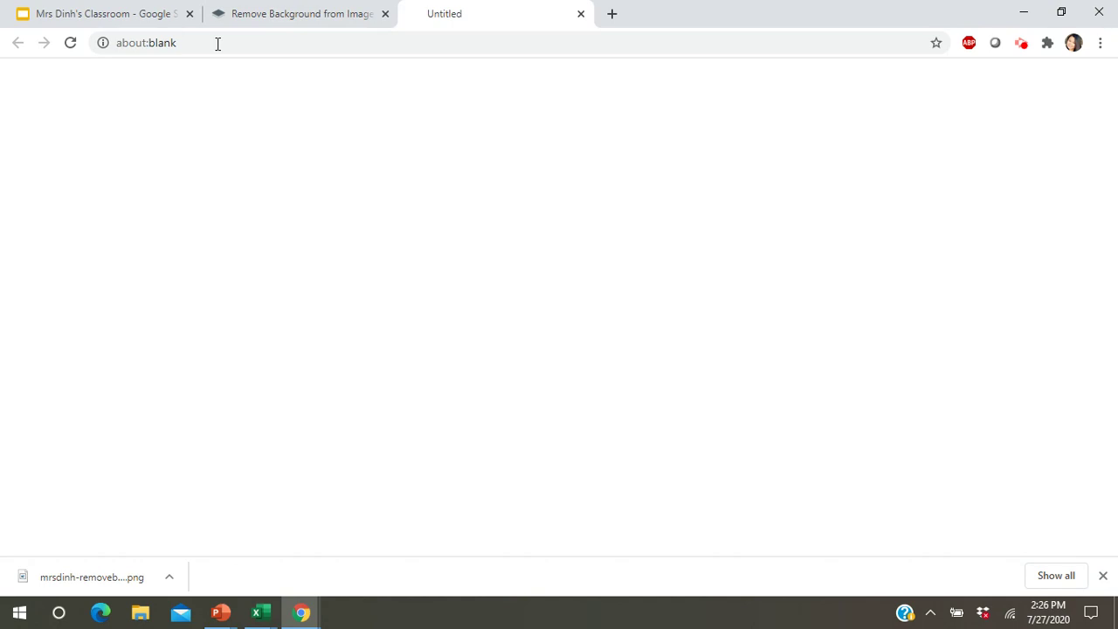
Switch back to Google Slides and insert the downloaded background-free teacher cut-out from the computer onto slide 2
click(107, 14)
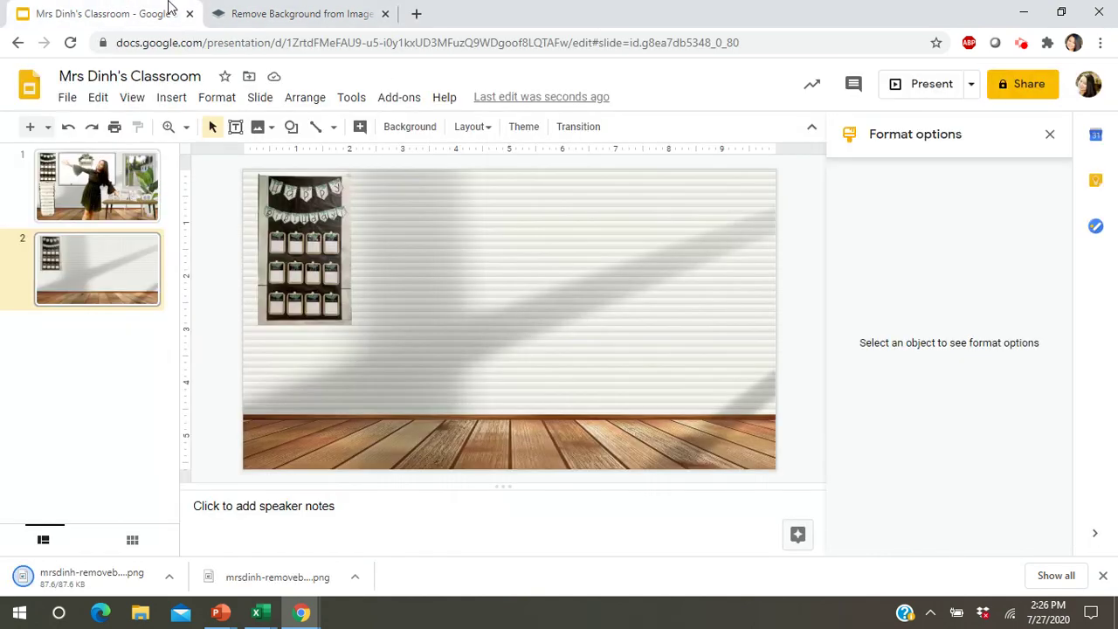
click(186, 101)
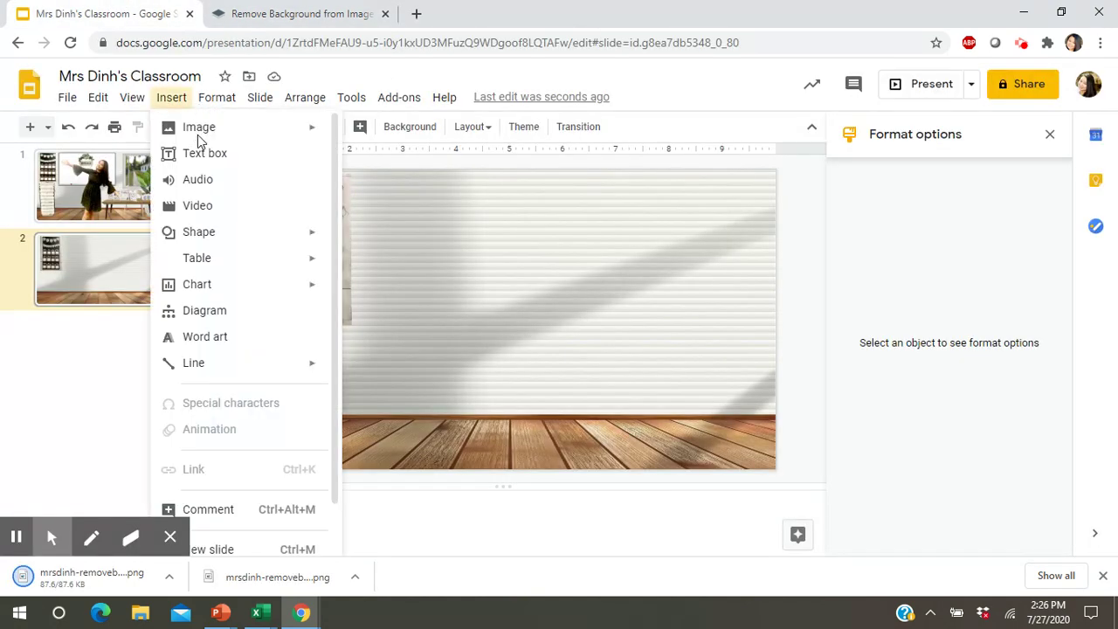
mouse_move(216, 101)
mouse_move(180, 109)
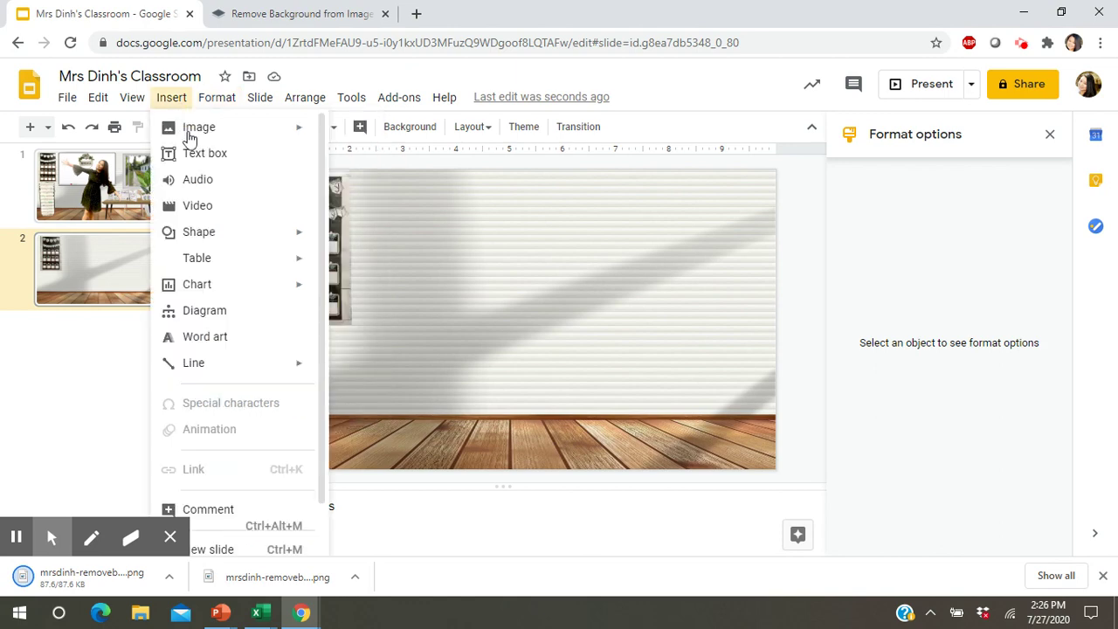
mouse_move(280, 137)
click(381, 138)
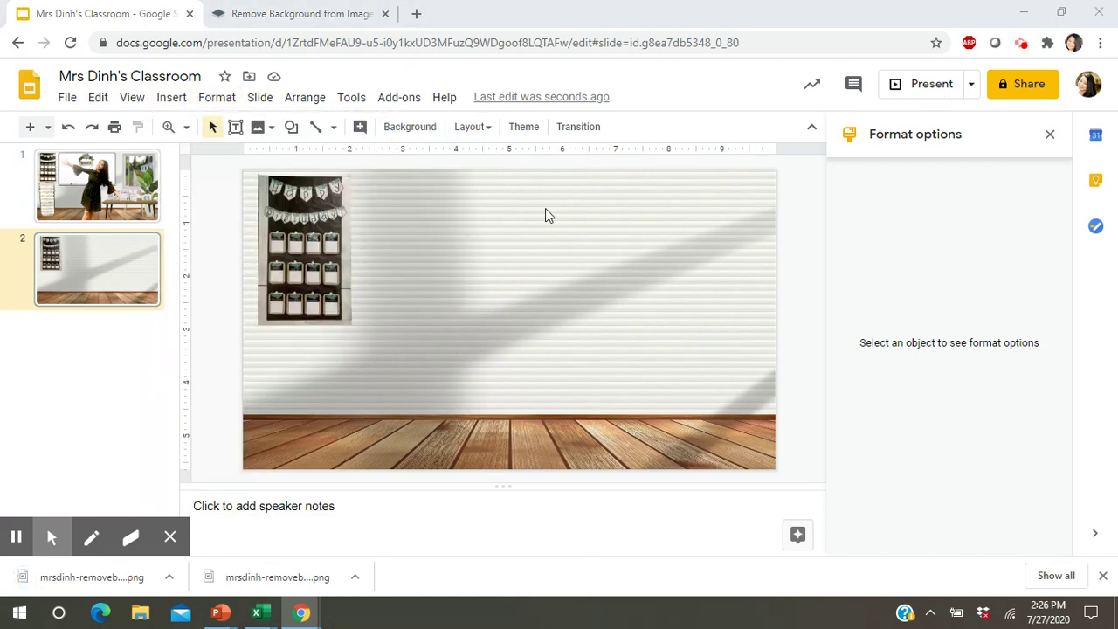
click(544, 215)
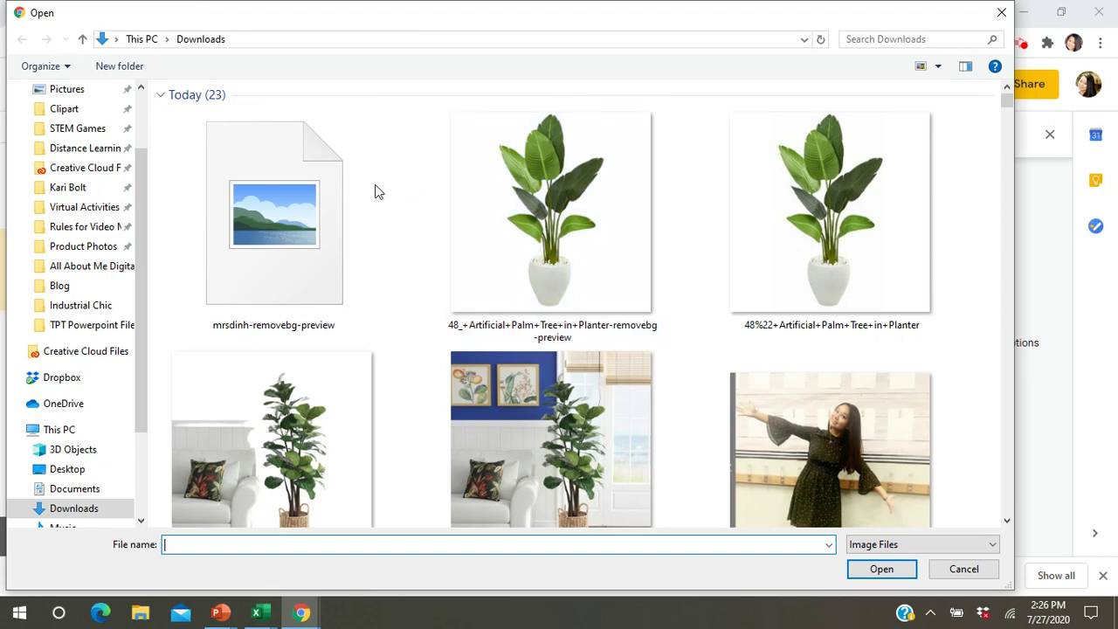
click(293, 207)
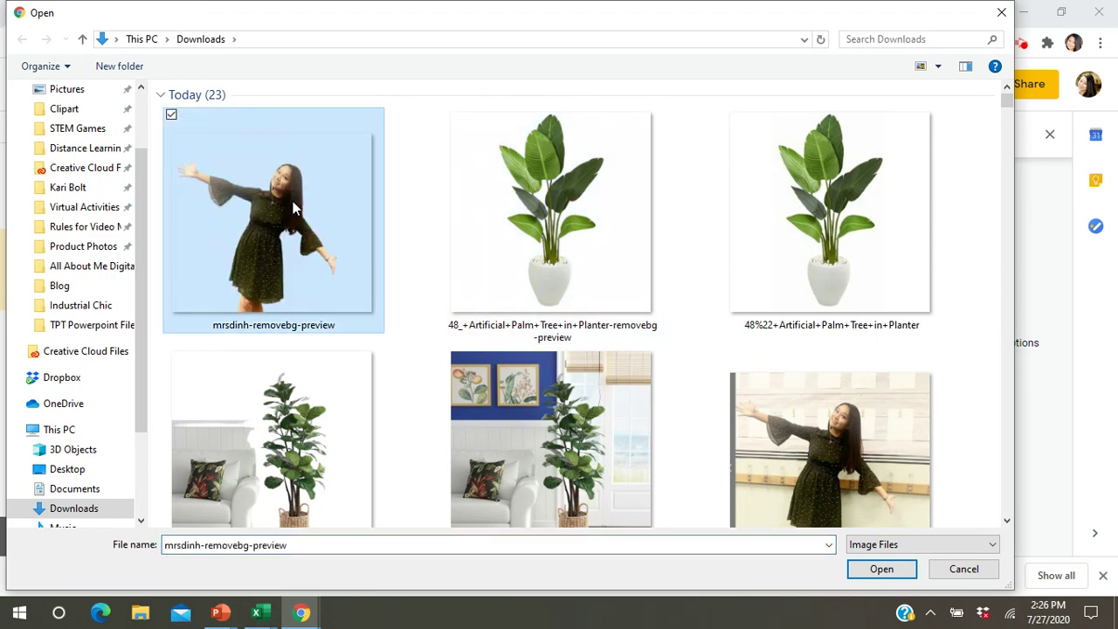
click(874, 569)
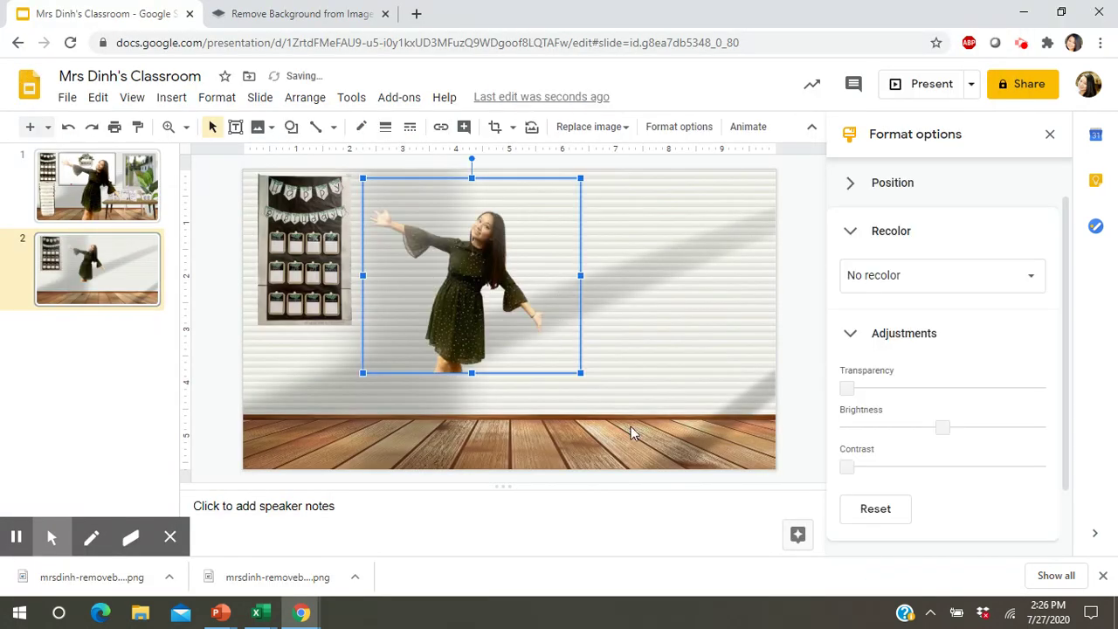
Enlarge the teacher cut-out and position it near the slide's centre with its lower edge on the slide's bottom edge
drag(580, 373, 616, 430)
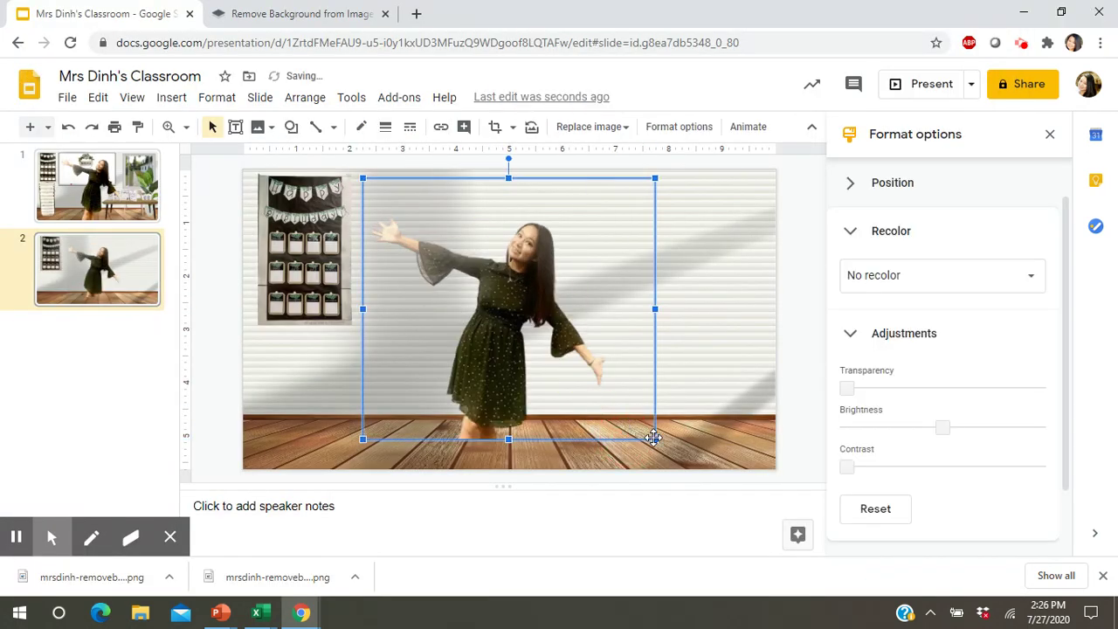
drag(655, 439, 680, 462)
drag(513, 374, 526, 382)
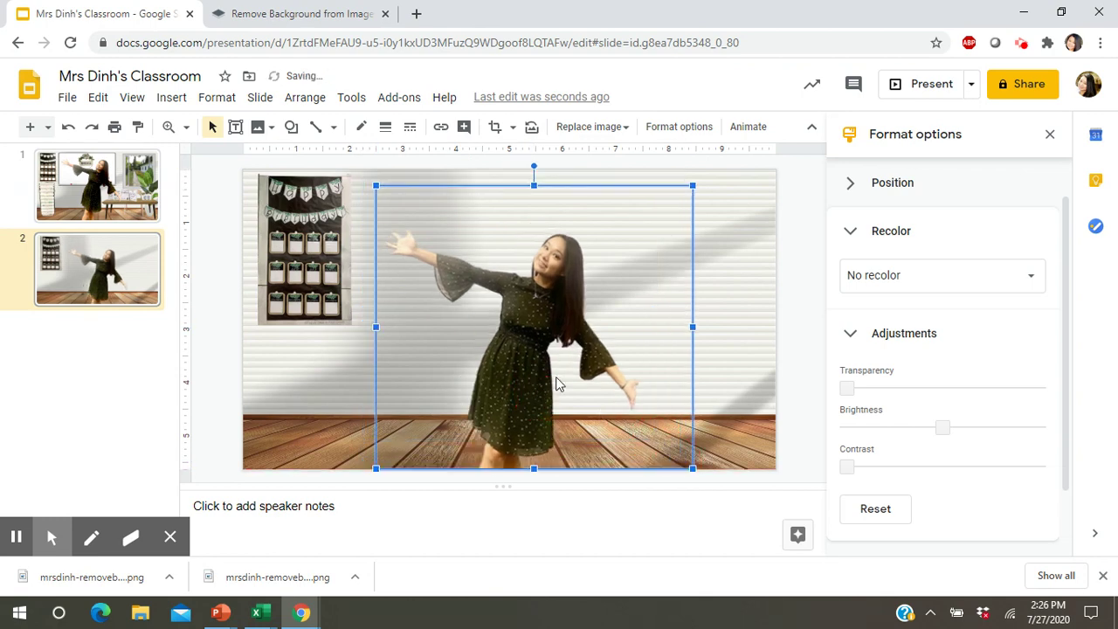
click(708, 198)
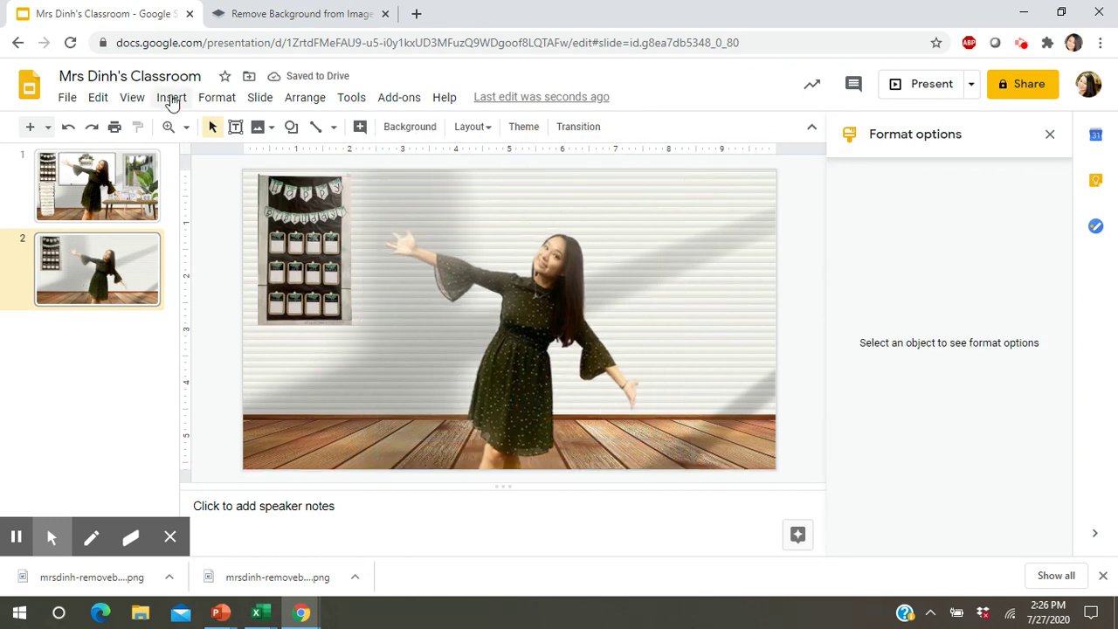
Open the web image search for adding another picture to slide 2
click(174, 102)
mouse_move(194, 128)
click(389, 164)
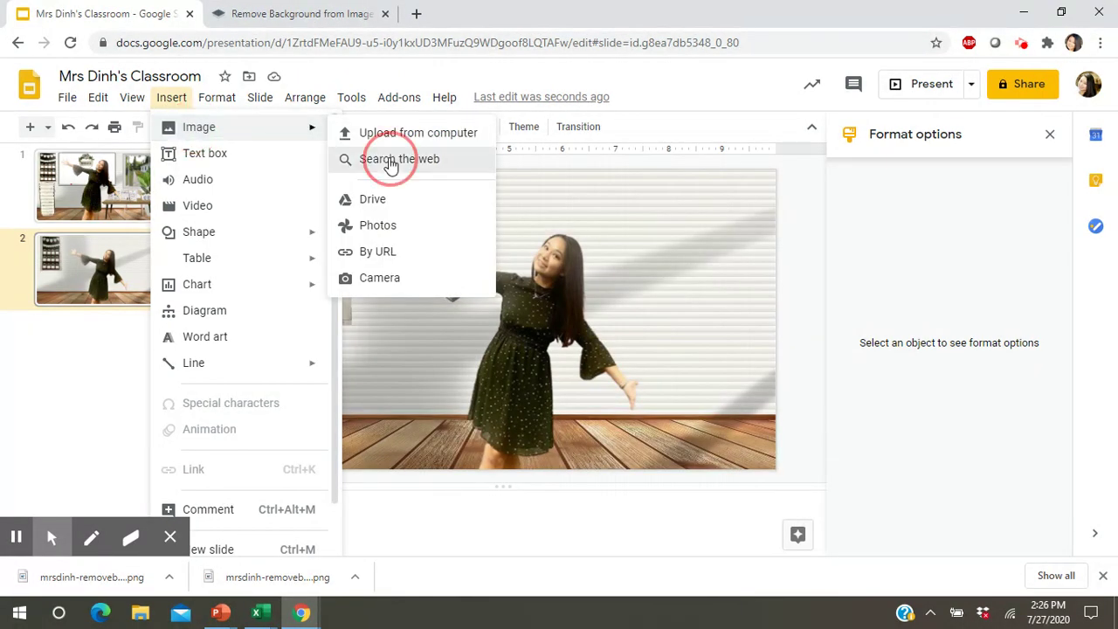